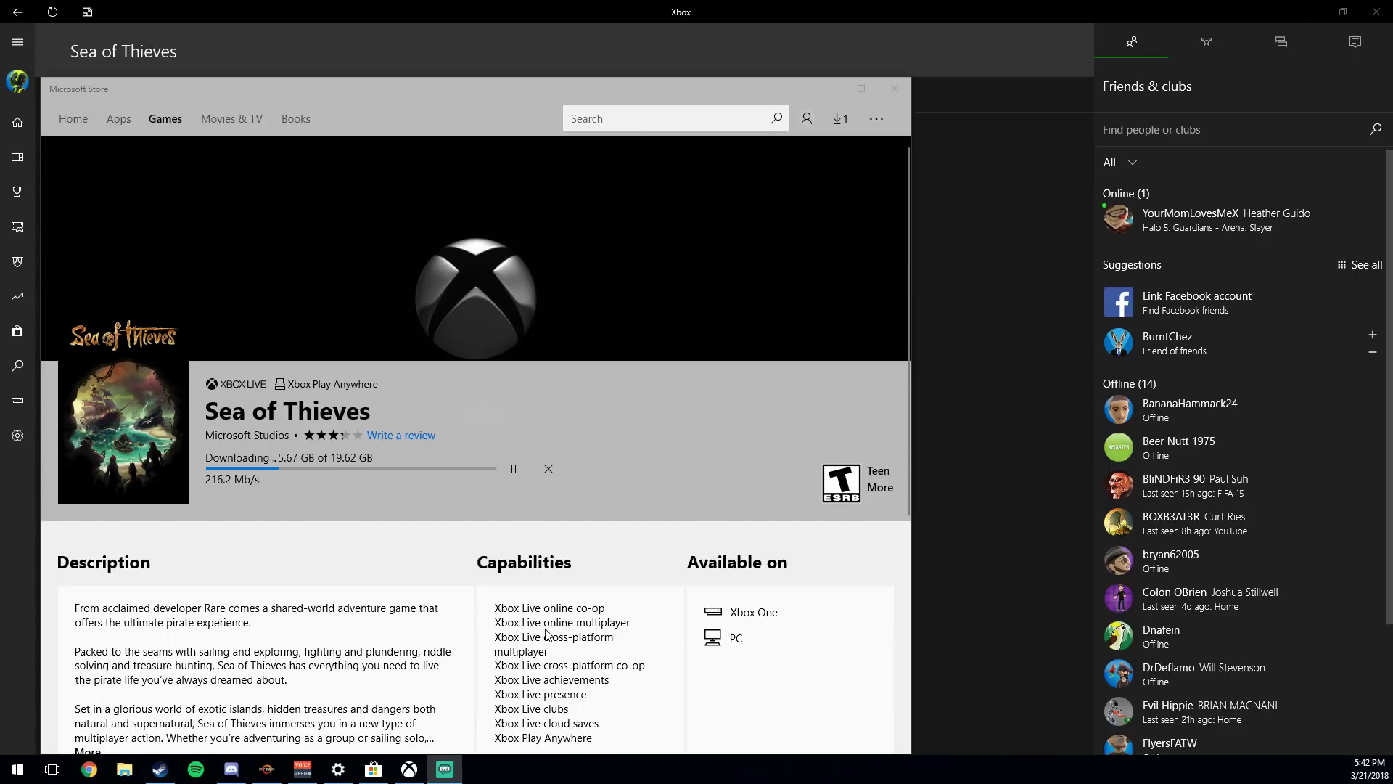
# - Launch the Xbox app from a Start menu search for 'xbox'
pyautogui.click(15, 772)
pyautogui.write('xbox')
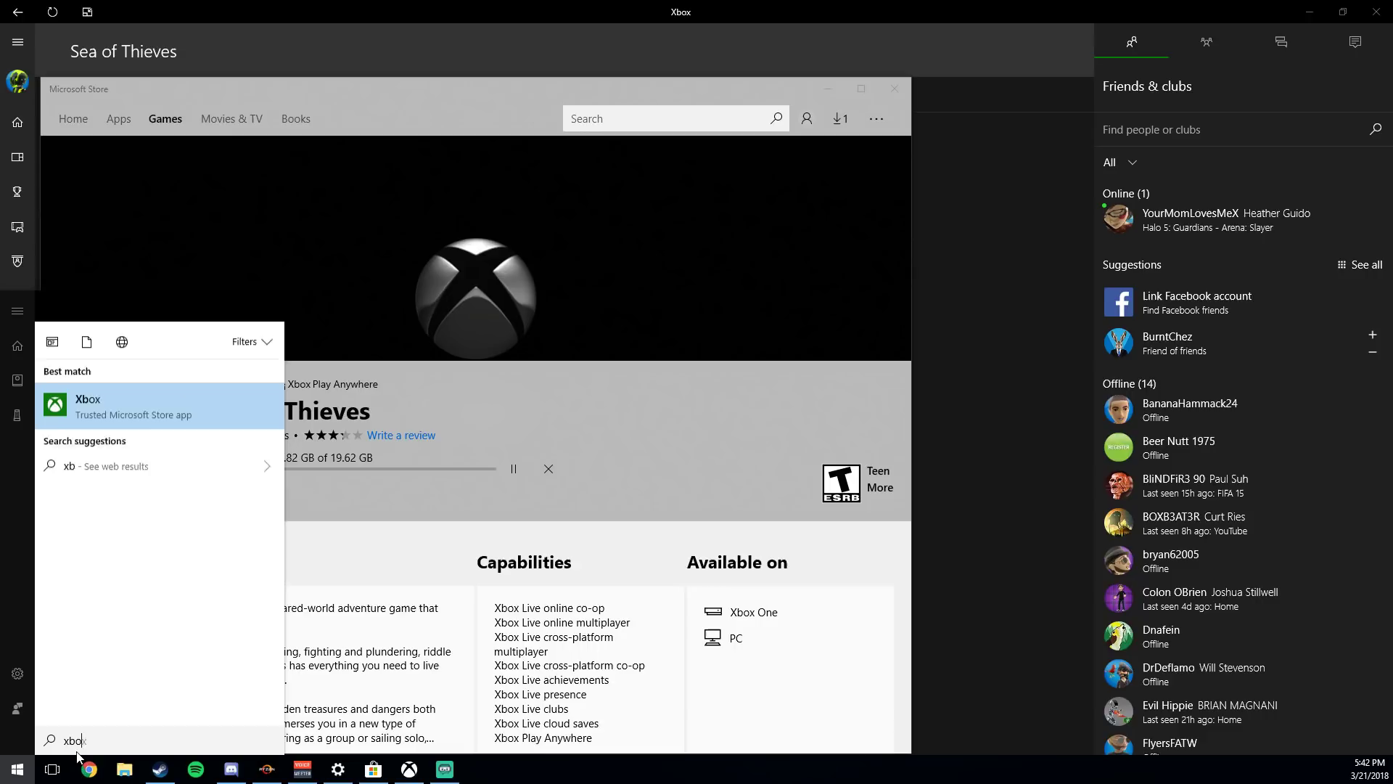
pyautogui.click(125, 384)
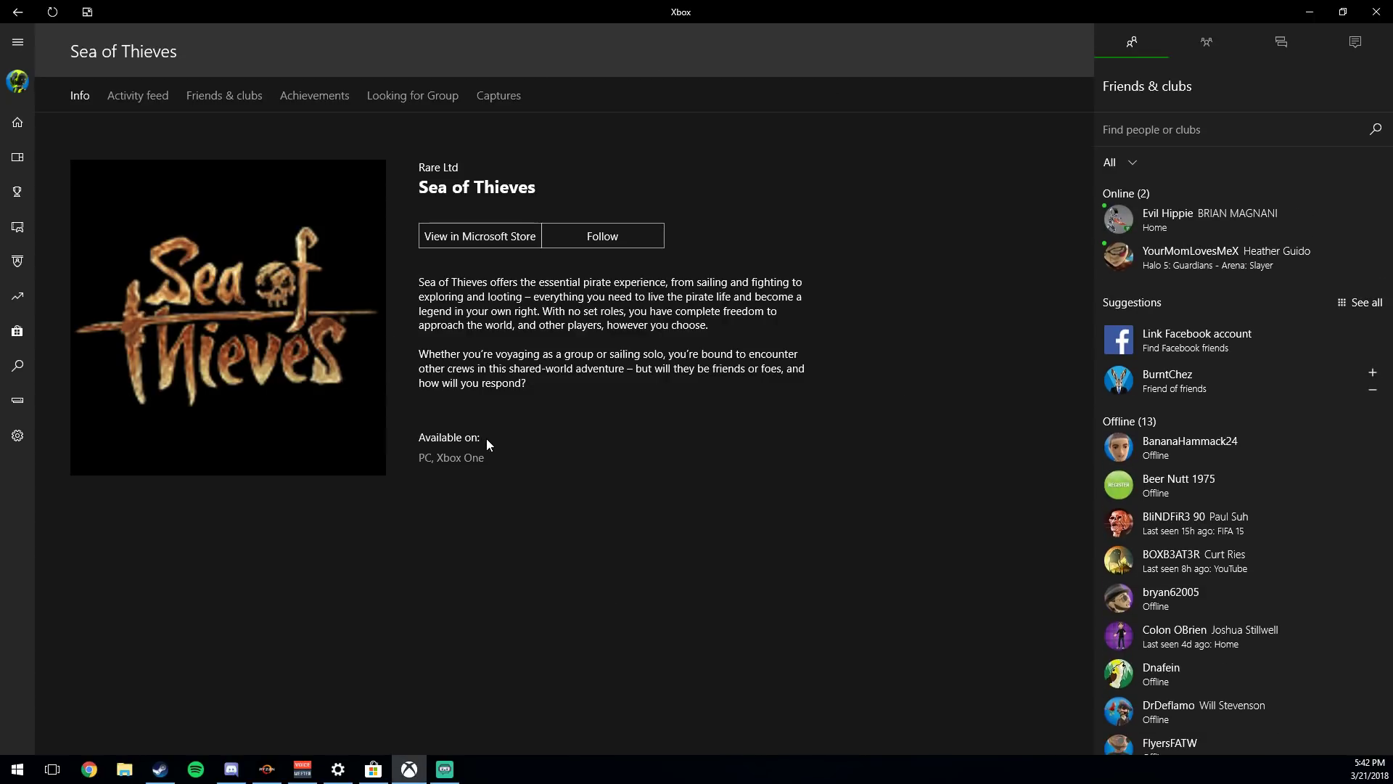
# - Search the Xbox app for 'sea of thieves' and open the game's info page
pyautogui.click(19, 366)
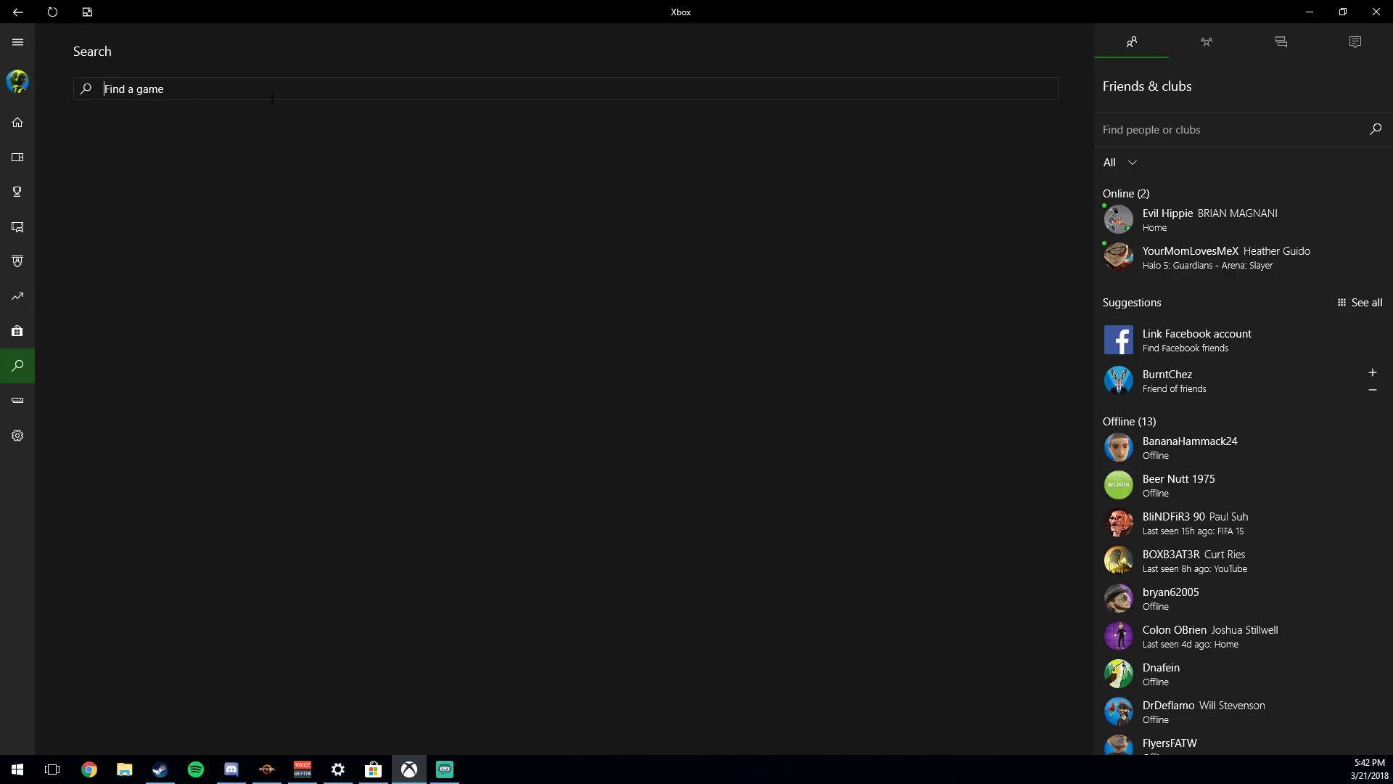
pyautogui.write('sea of thieves')
pyautogui.press('Return')
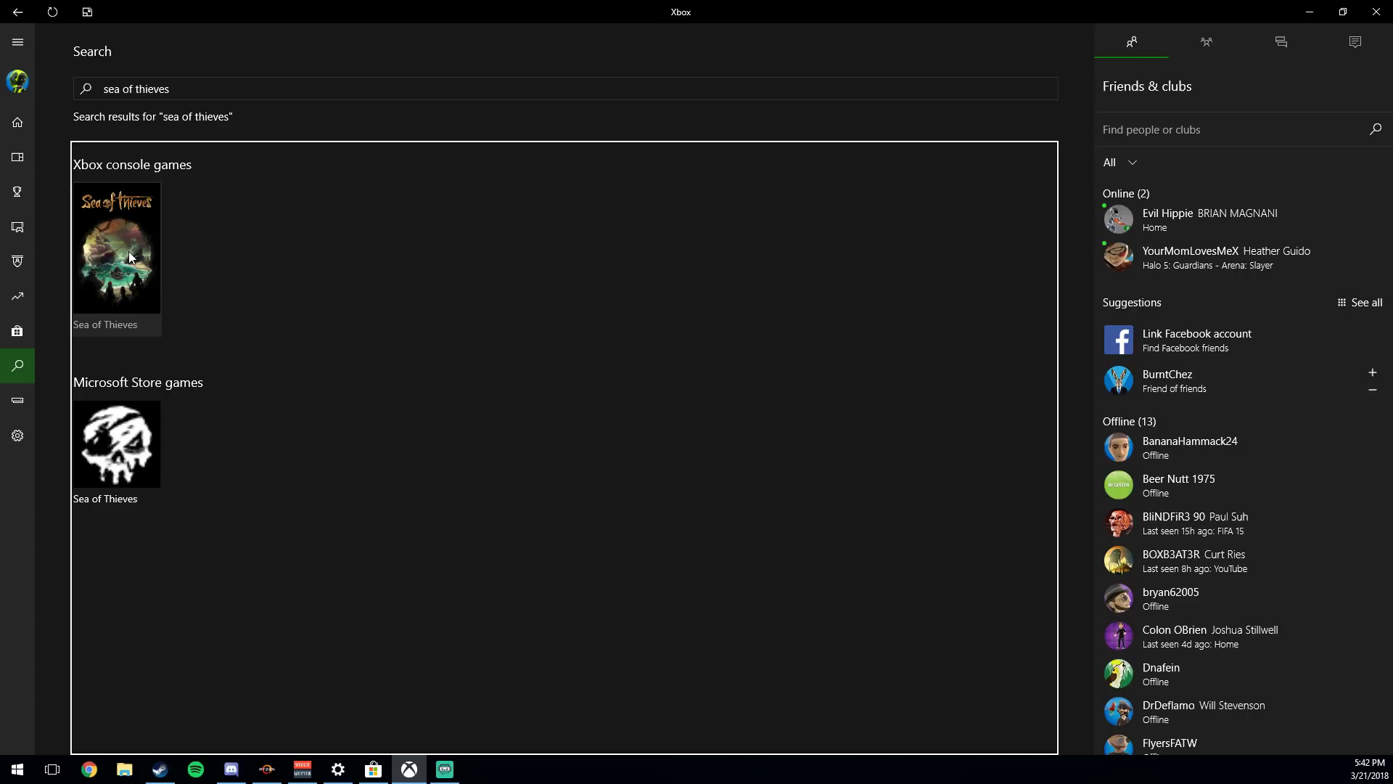
pyautogui.click(129, 252)
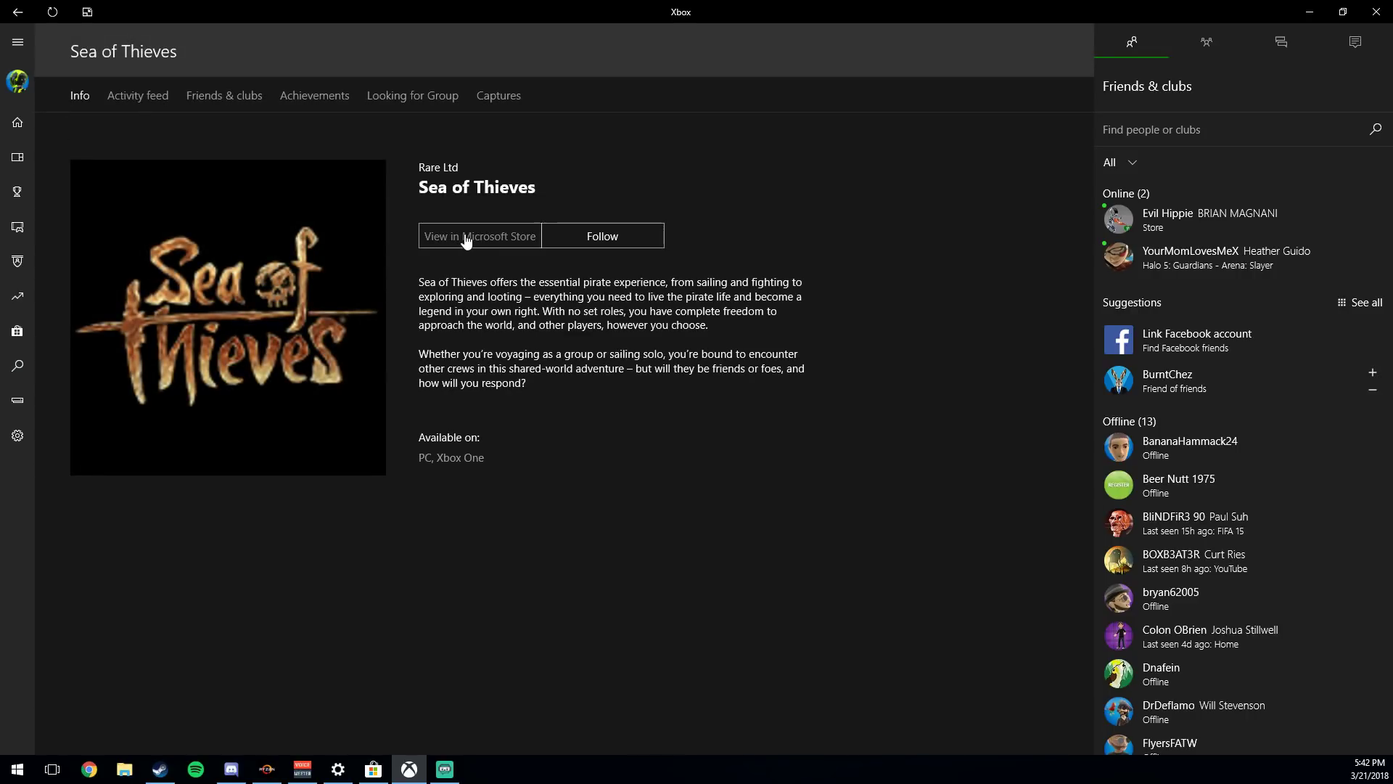
# - Open Sea of Thieves in the Microsoft Store to view its download progress
pyautogui.click(474, 239)
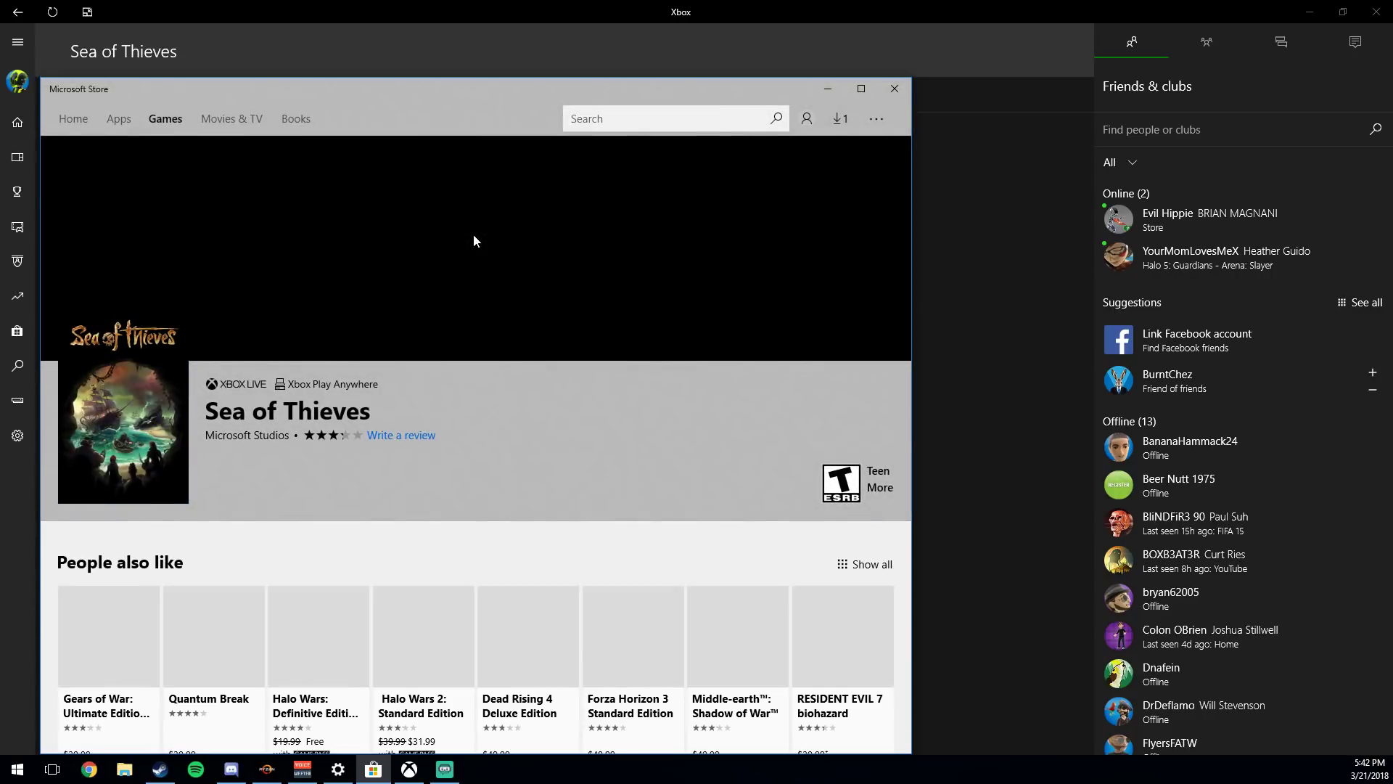